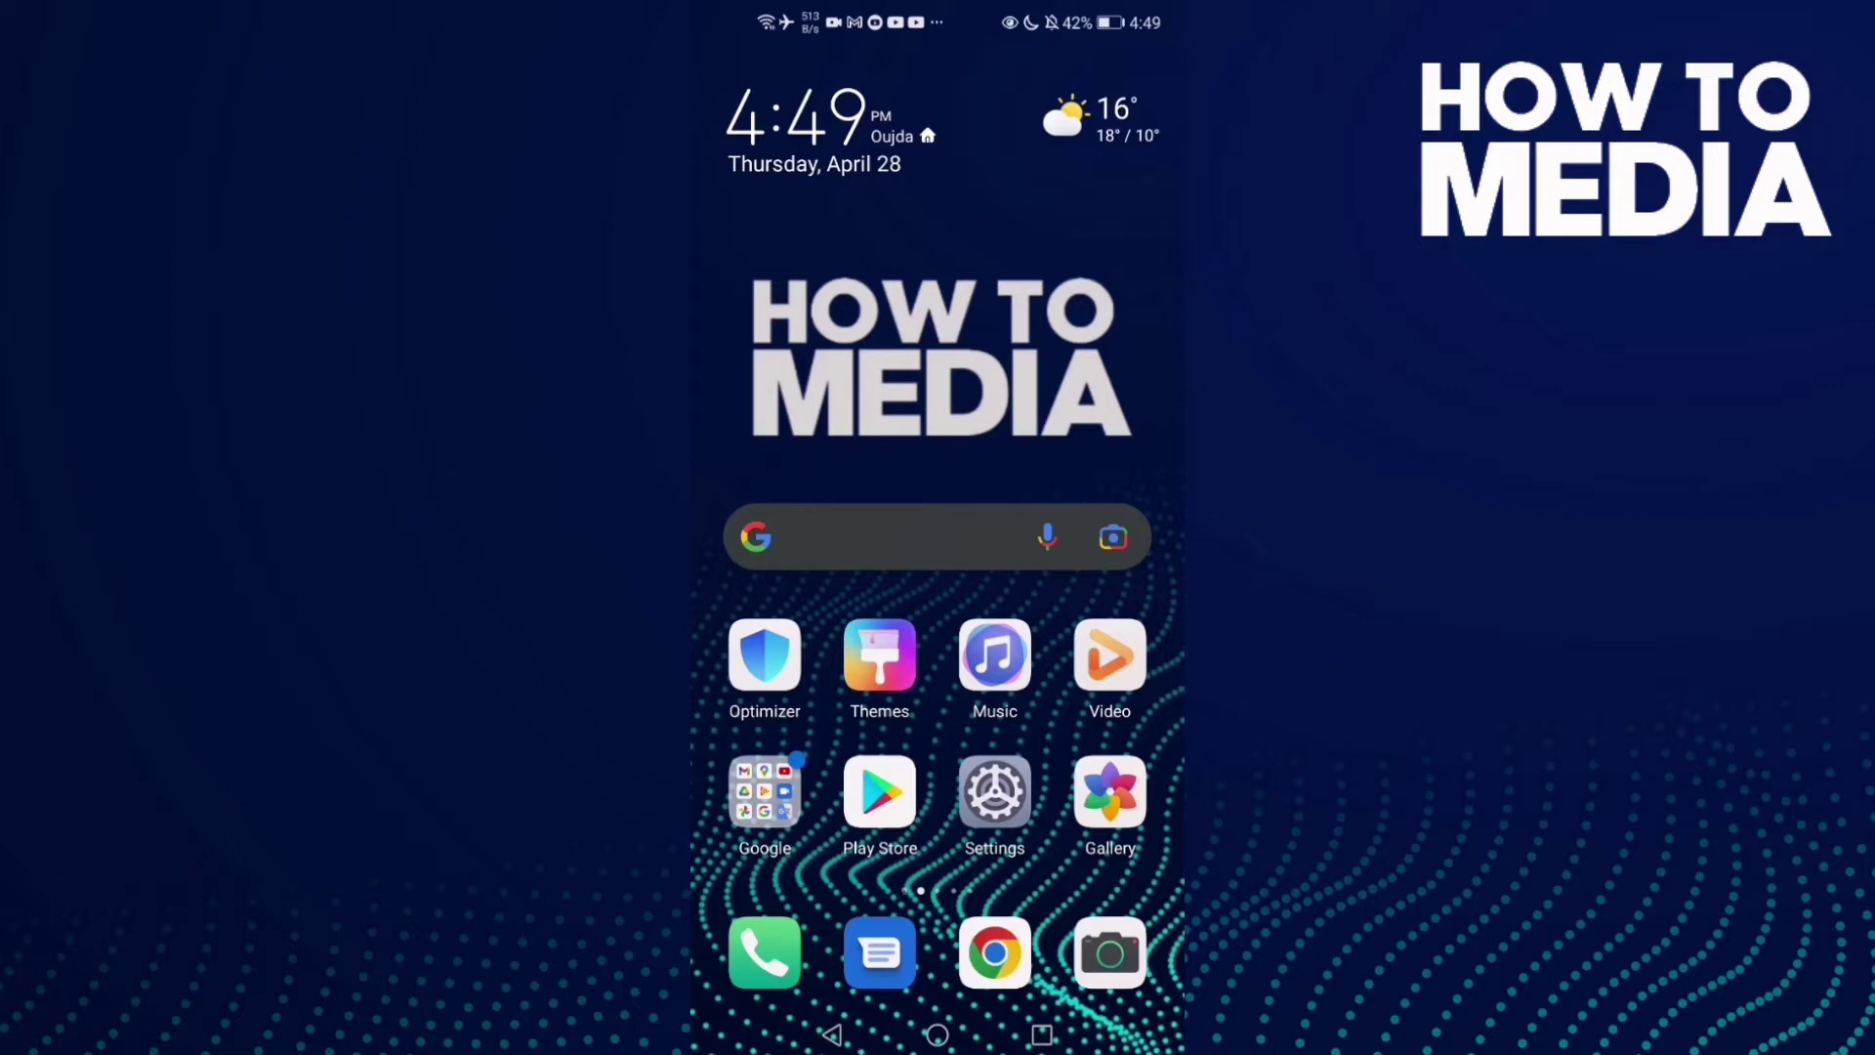
Step: Swipe to the home screen page that holds the Facebook icon
{"action": "left_click_drag", "start_coordinate": [1055, 660], "coordinate": [762, 660]}
Step: Launch Facebook and reach Settings through the menu's Settings & Privacy section
{"action": "left_click", "coordinate": [765, 110]}
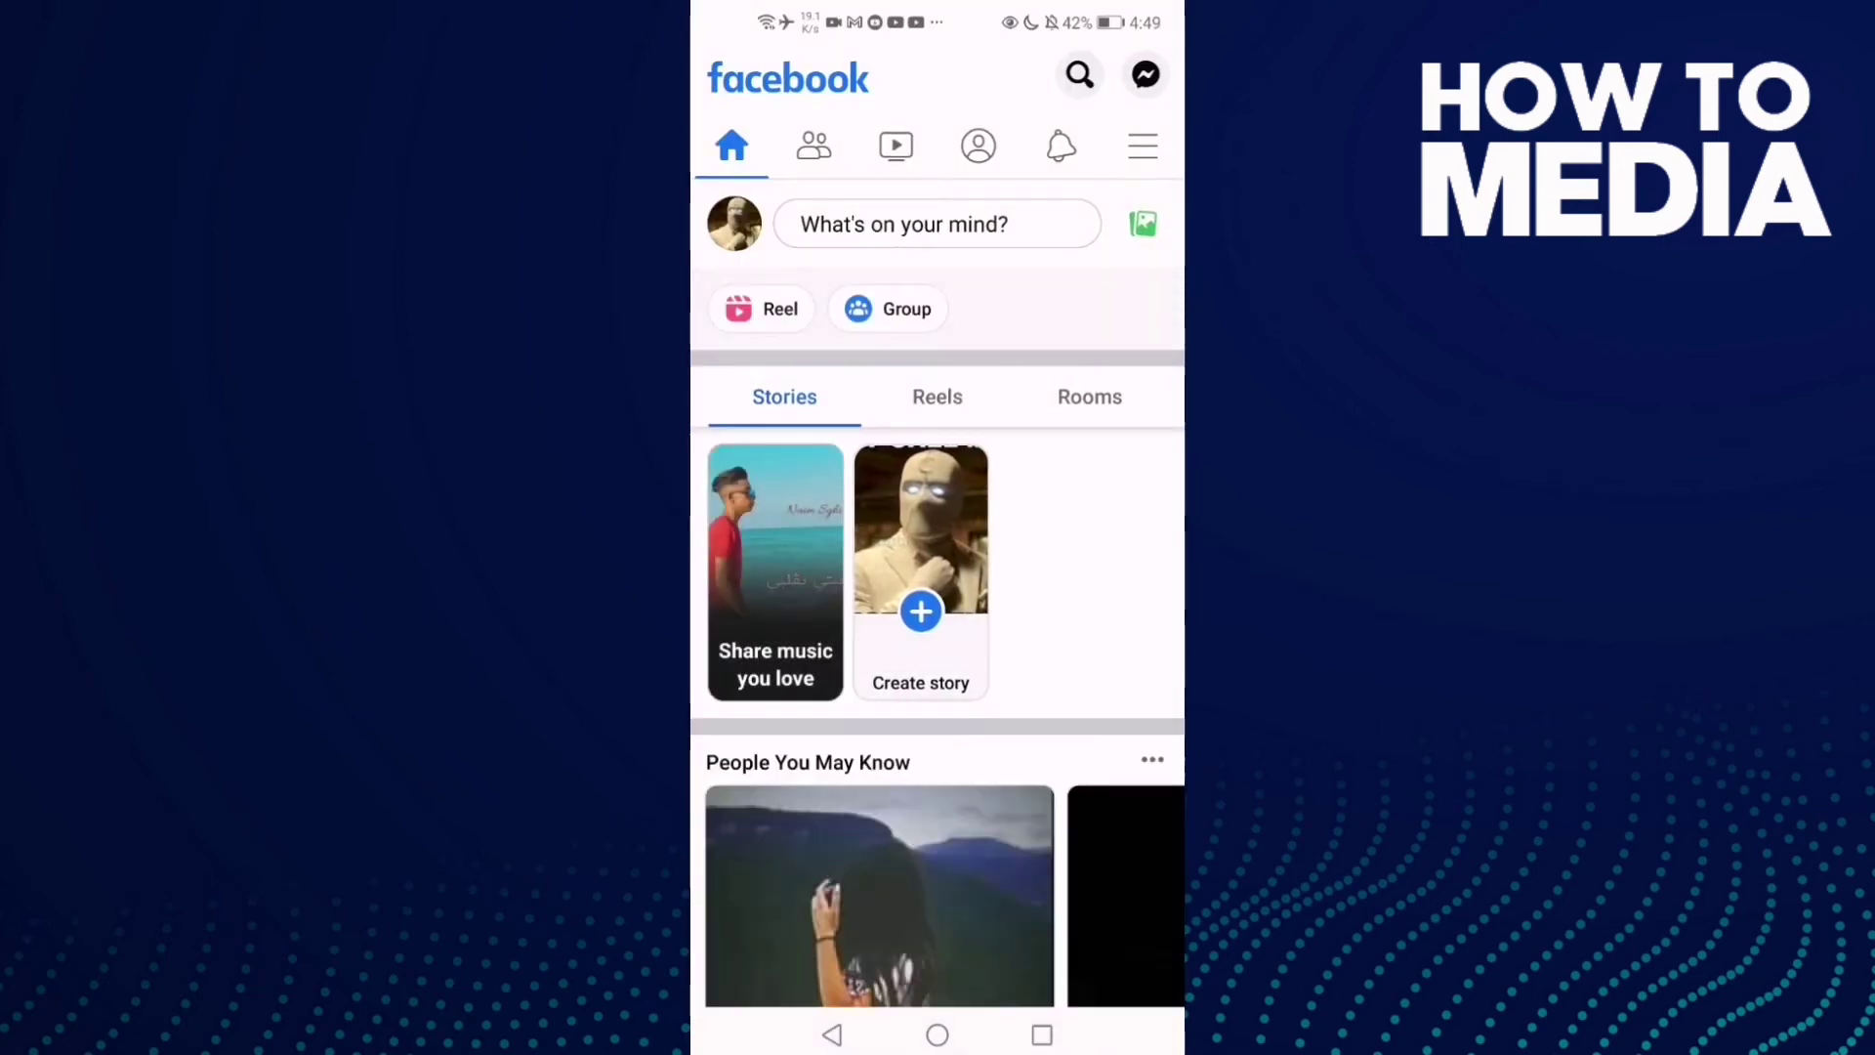
{"action": "left_click", "coordinate": [1132, 146]}
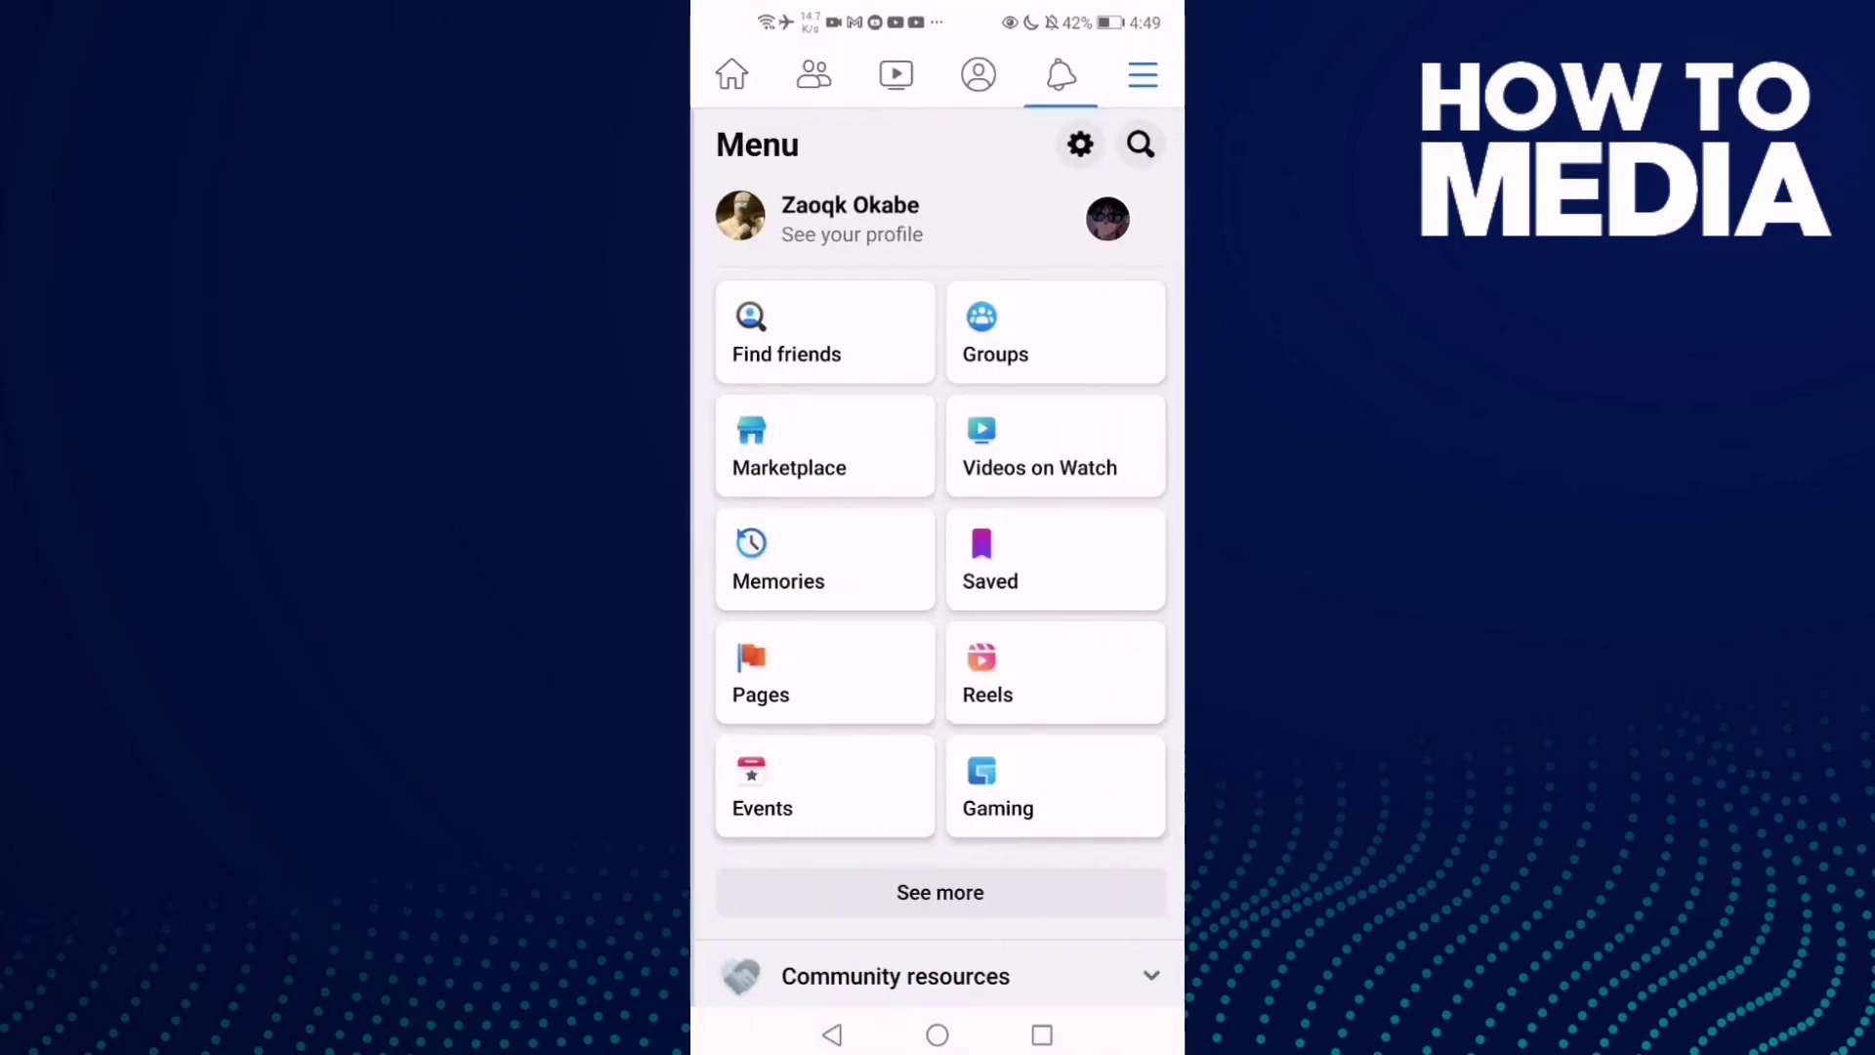
{"action": "left_click_drag", "start_coordinate": [1039, 816], "coordinate": [1126, 506]}
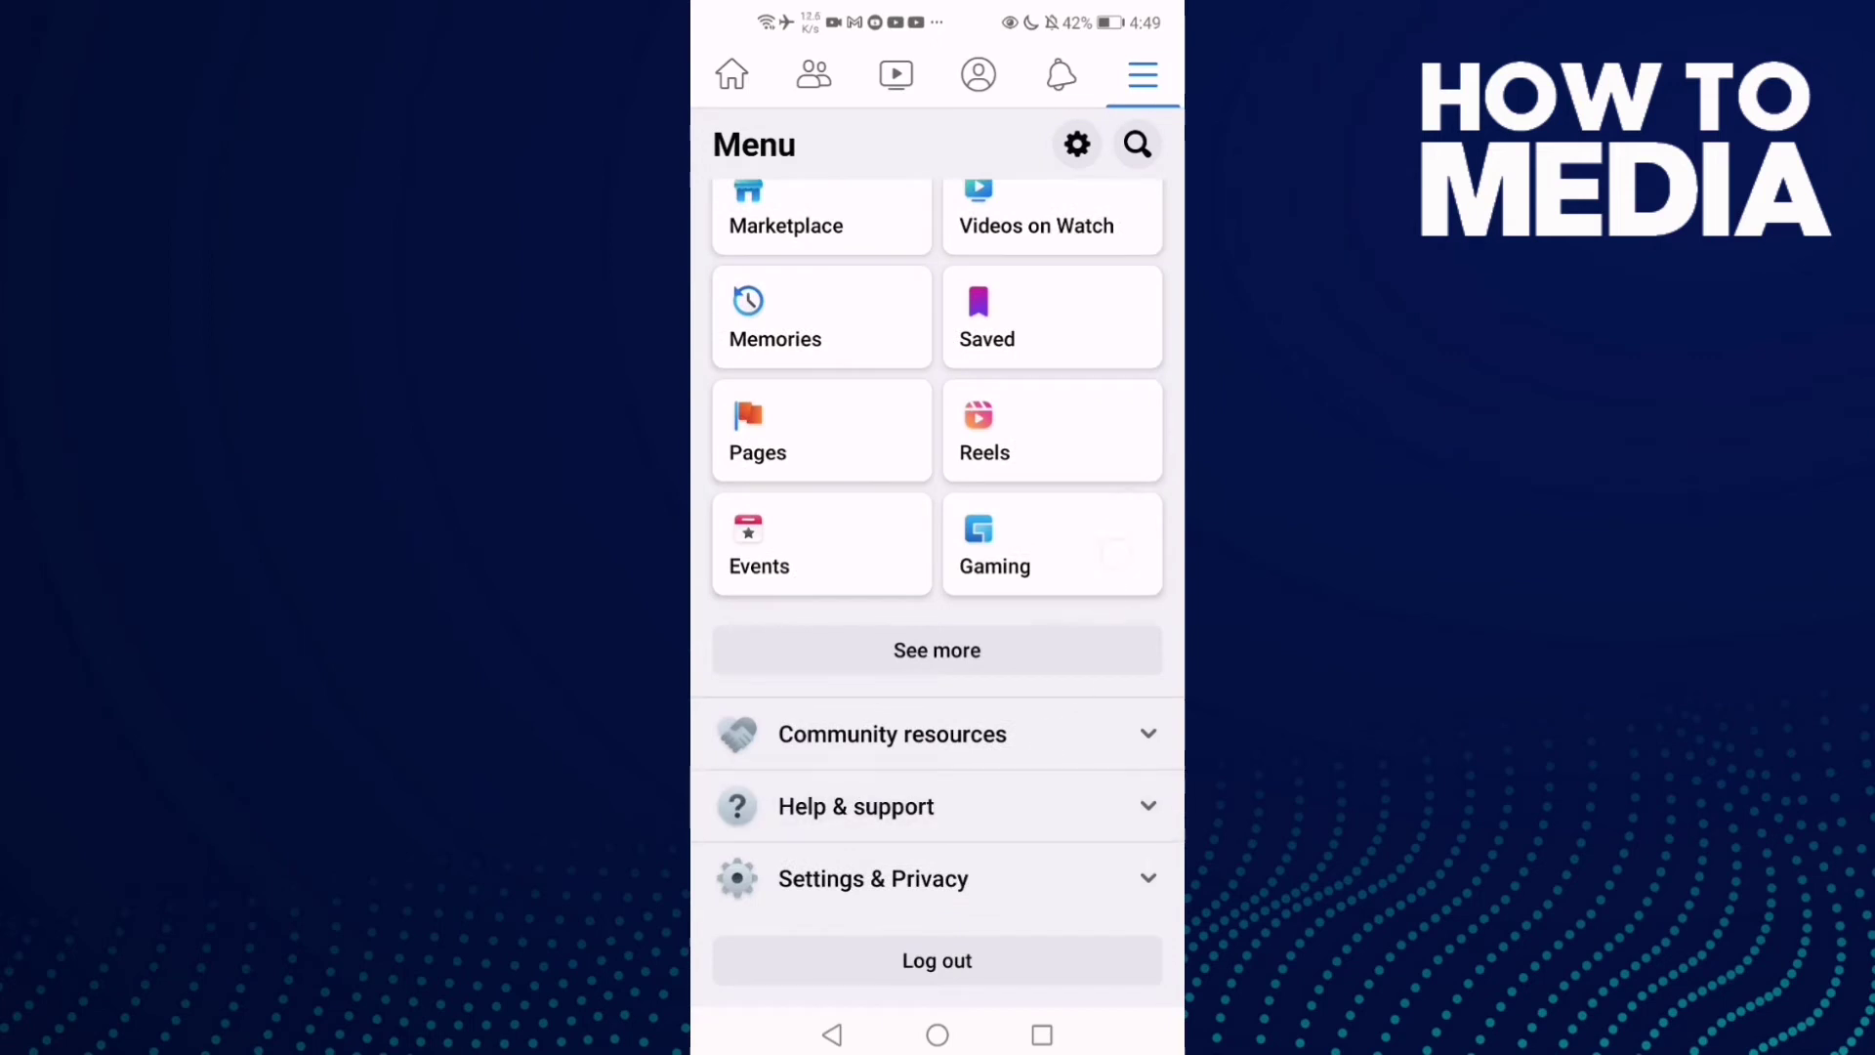
{"action": "left_click", "coordinate": [874, 879]}
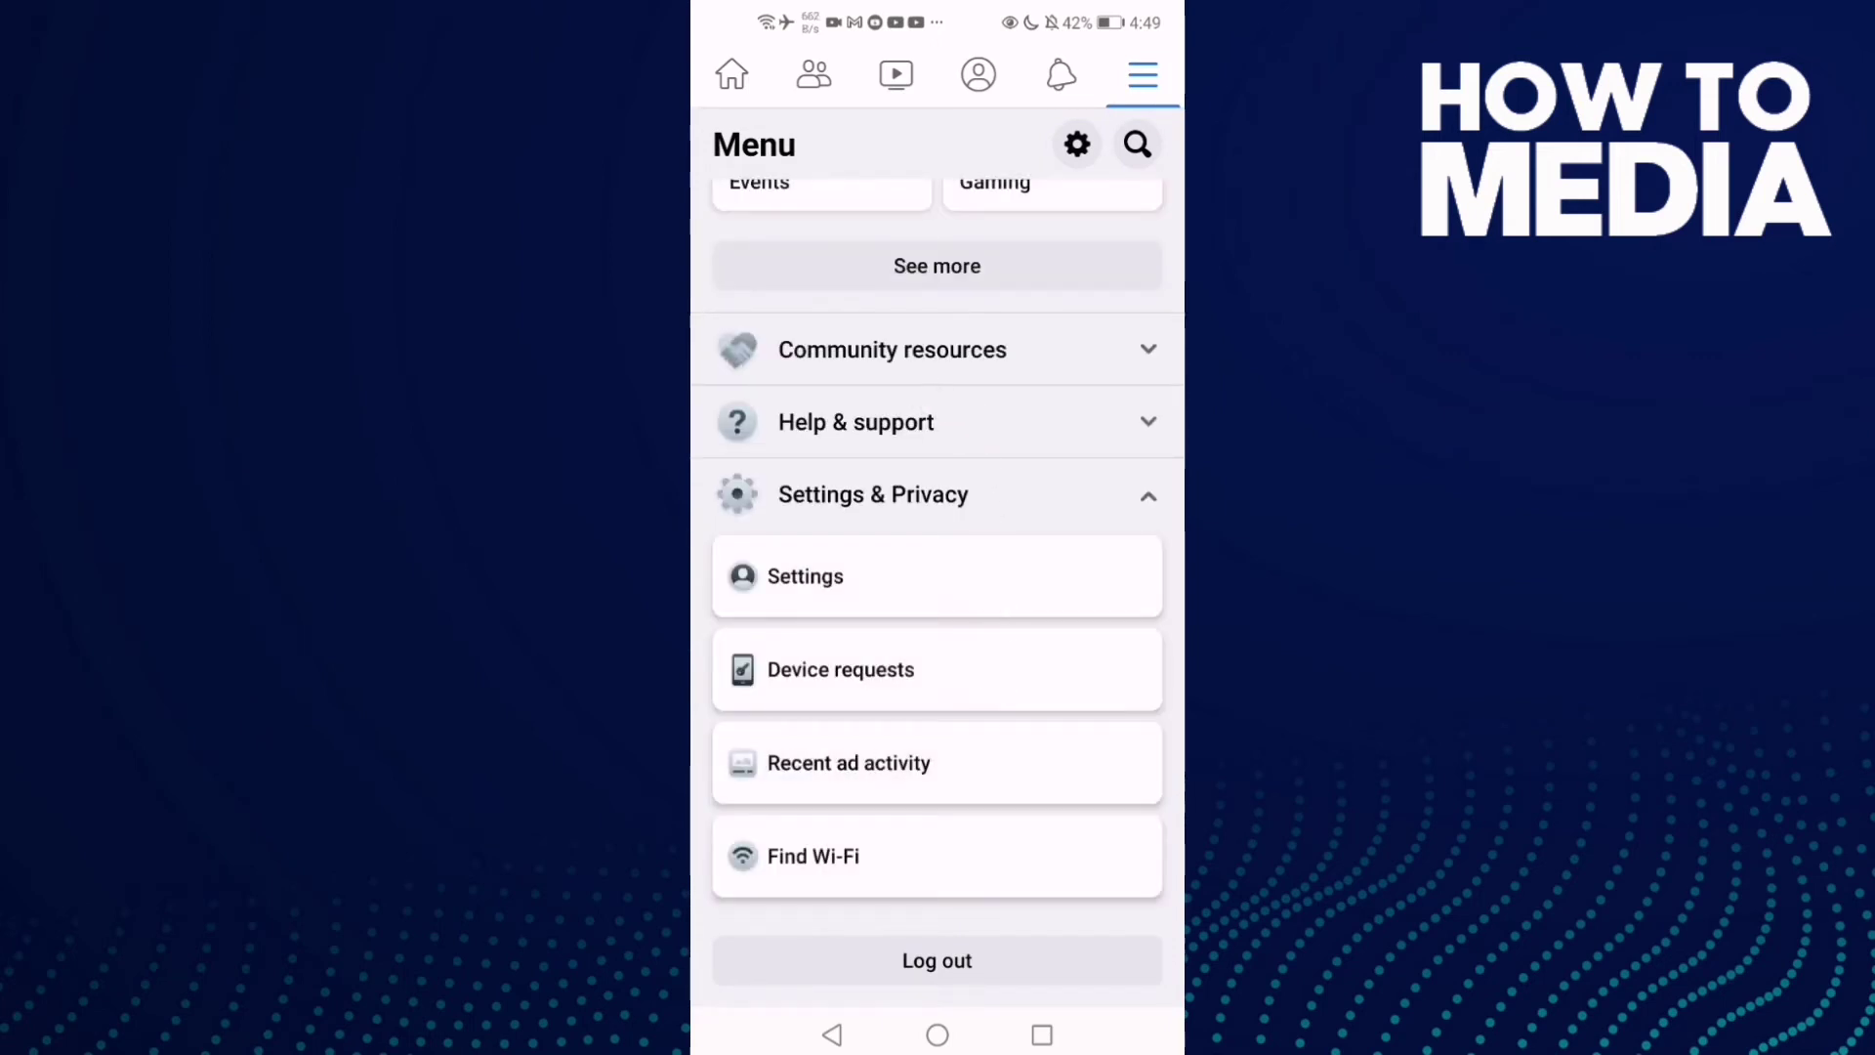
{"action": "left_click", "coordinate": [867, 565]}
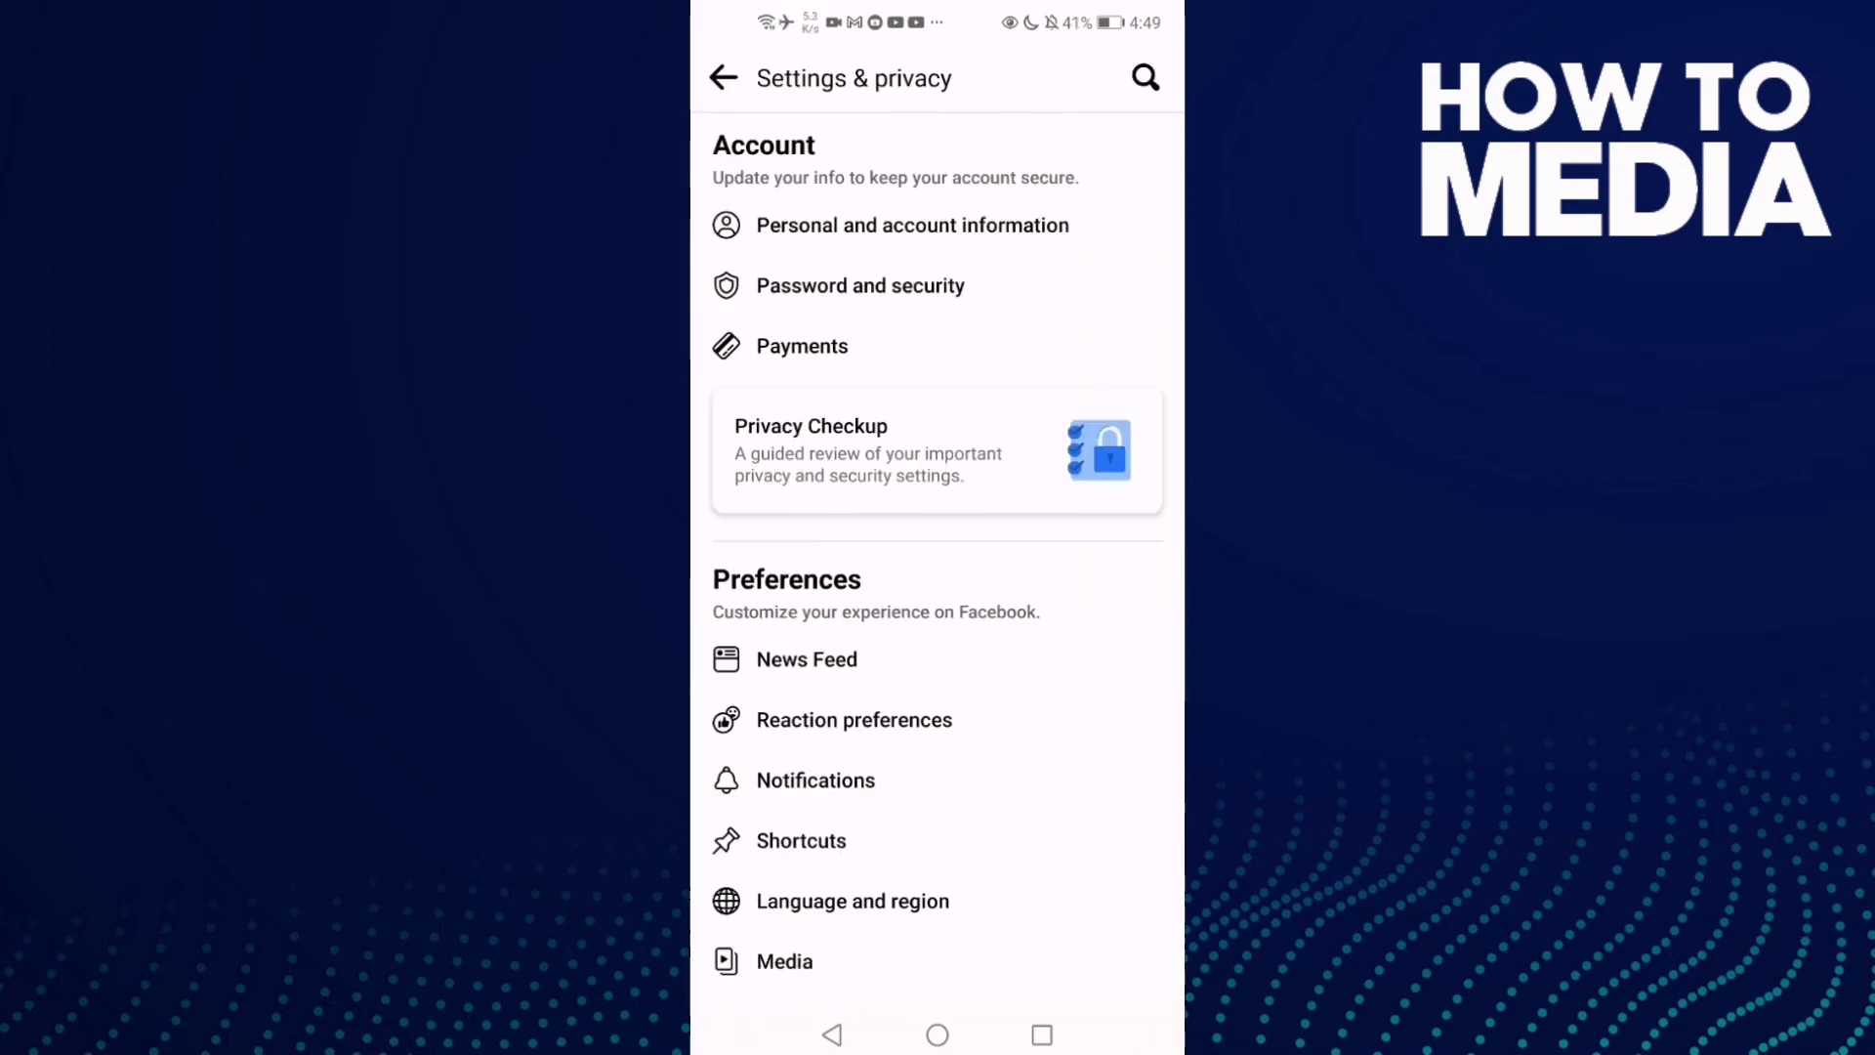
{"action": "scroll", "coordinate": [995, 806], "scroll_direction": "down", "scroll_amount": 1}
{"action": "scroll", "coordinate": [994, 808], "scroll_direction": "down", "scroll_amount": 5}
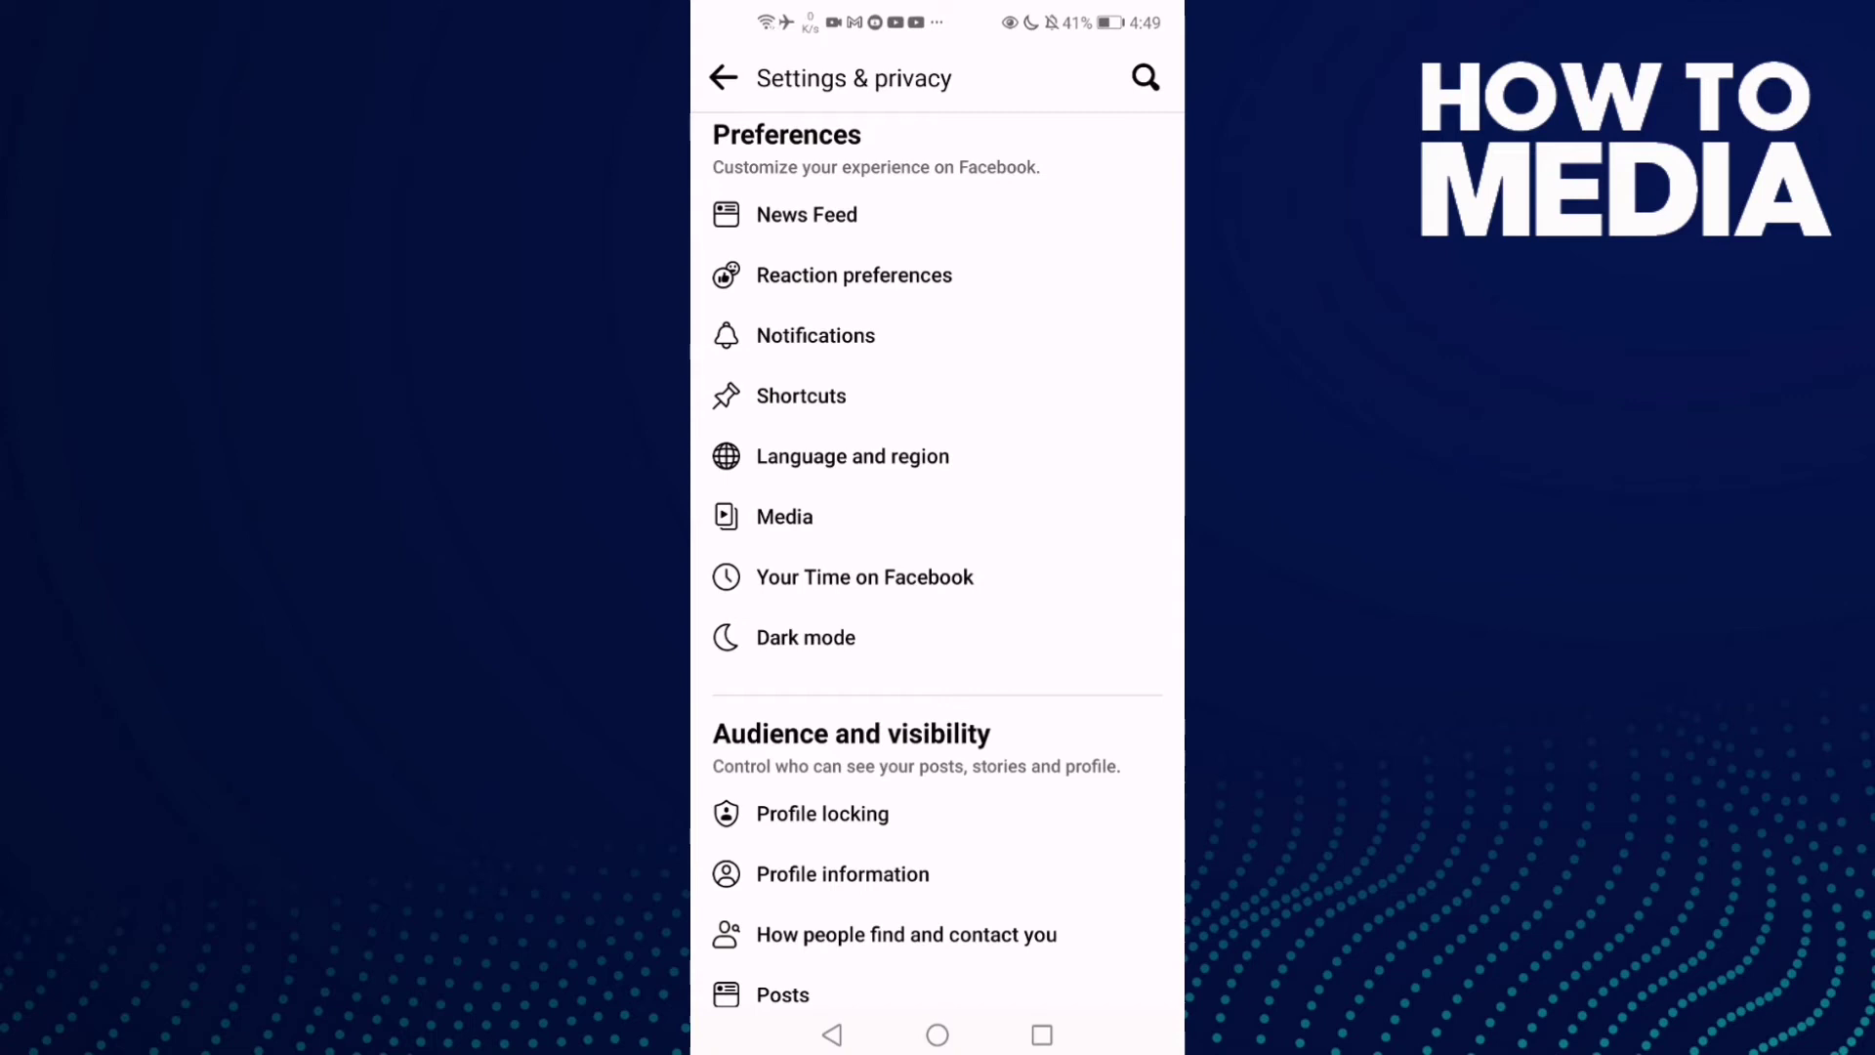
Step: Set video autoplay to 'On Wi-Fi only' in Media settings
{"action": "left_click", "coordinate": [880, 518]}
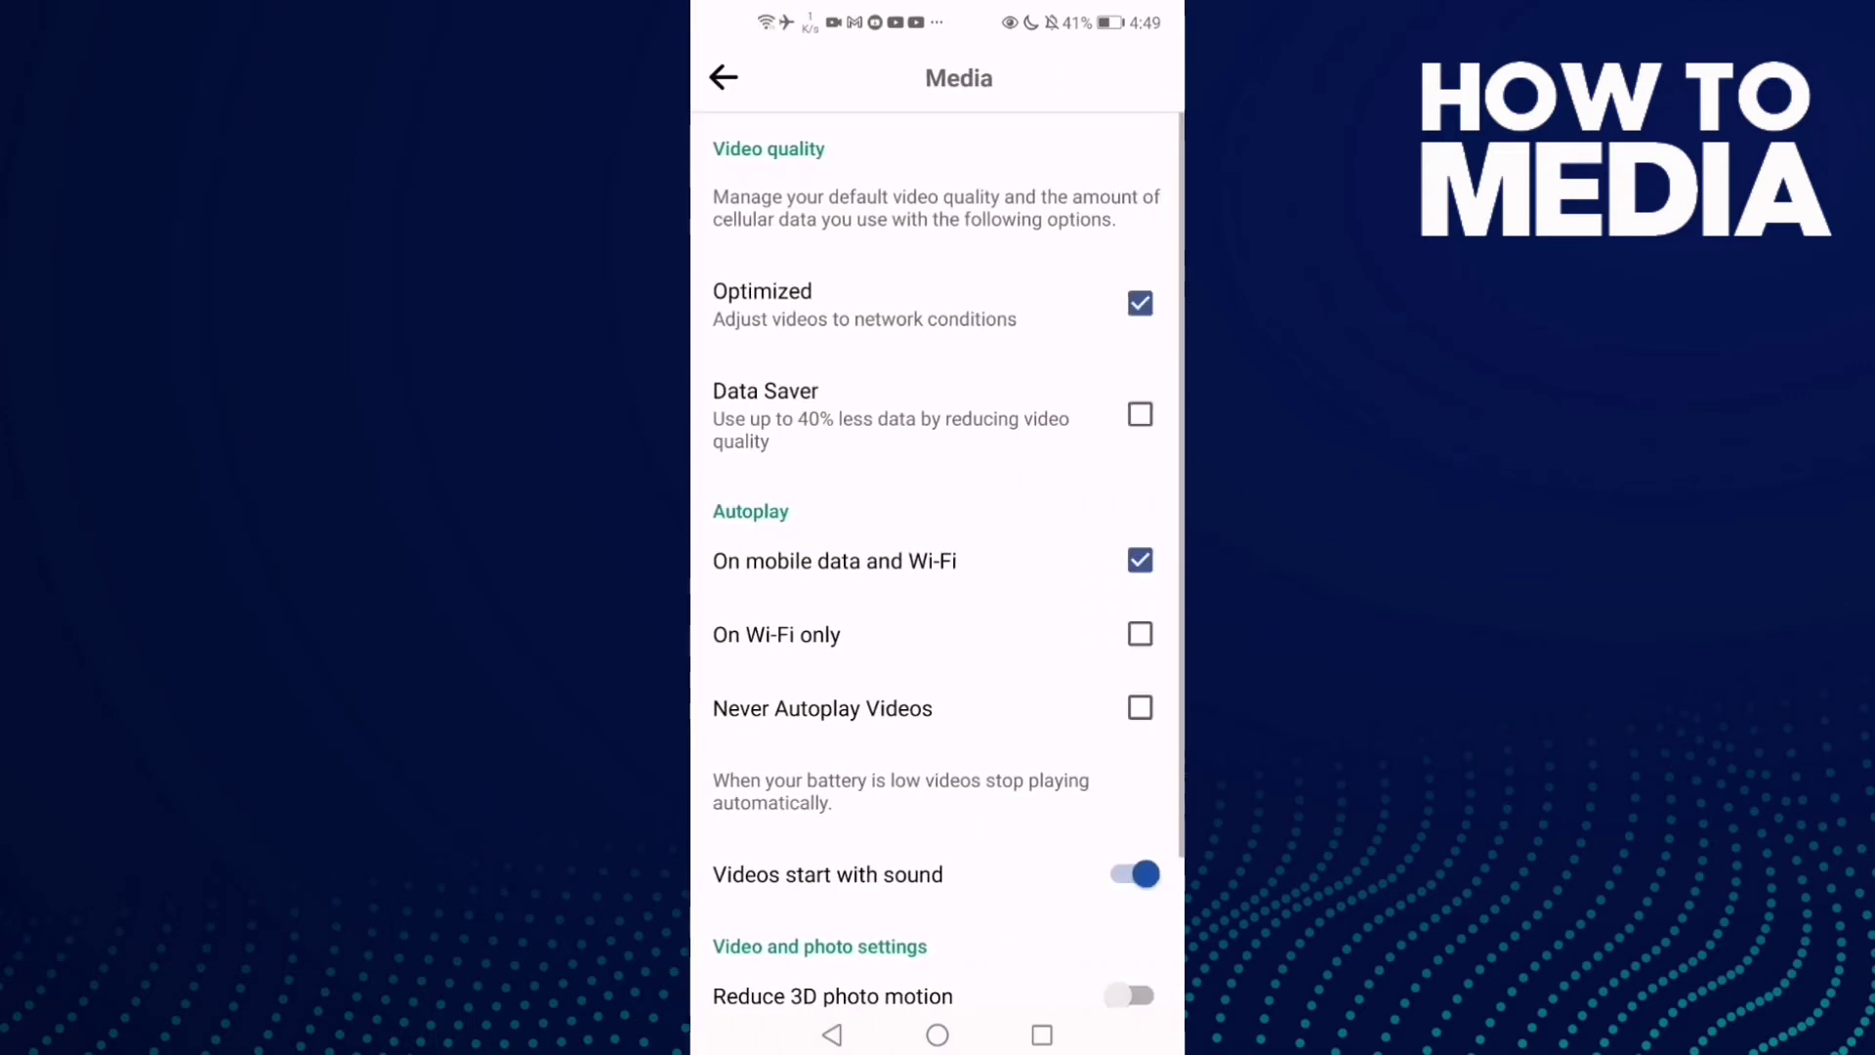
{"action": "scroll", "coordinate": [1006, 473], "scroll_direction": "down", "scroll_amount": 2}
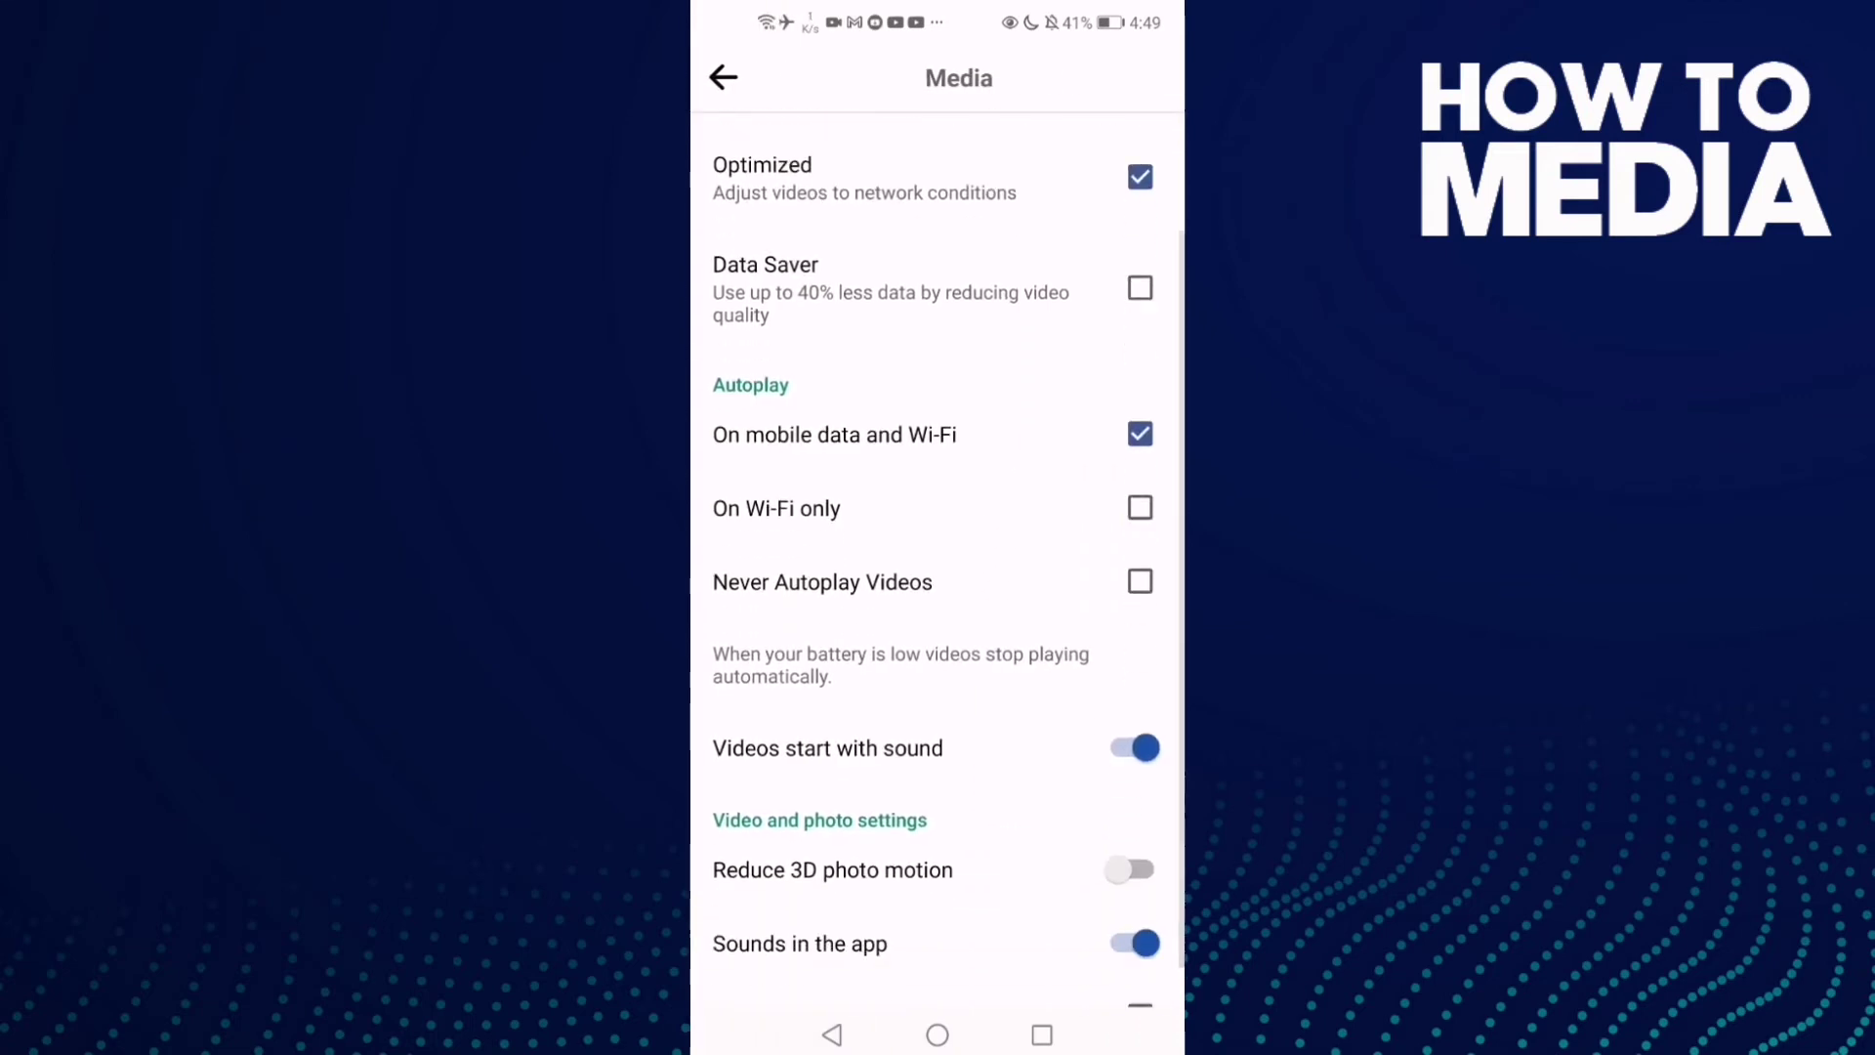
{"action": "scroll", "coordinate": [799, 399], "scroll_direction": "up", "scroll_amount": 1}
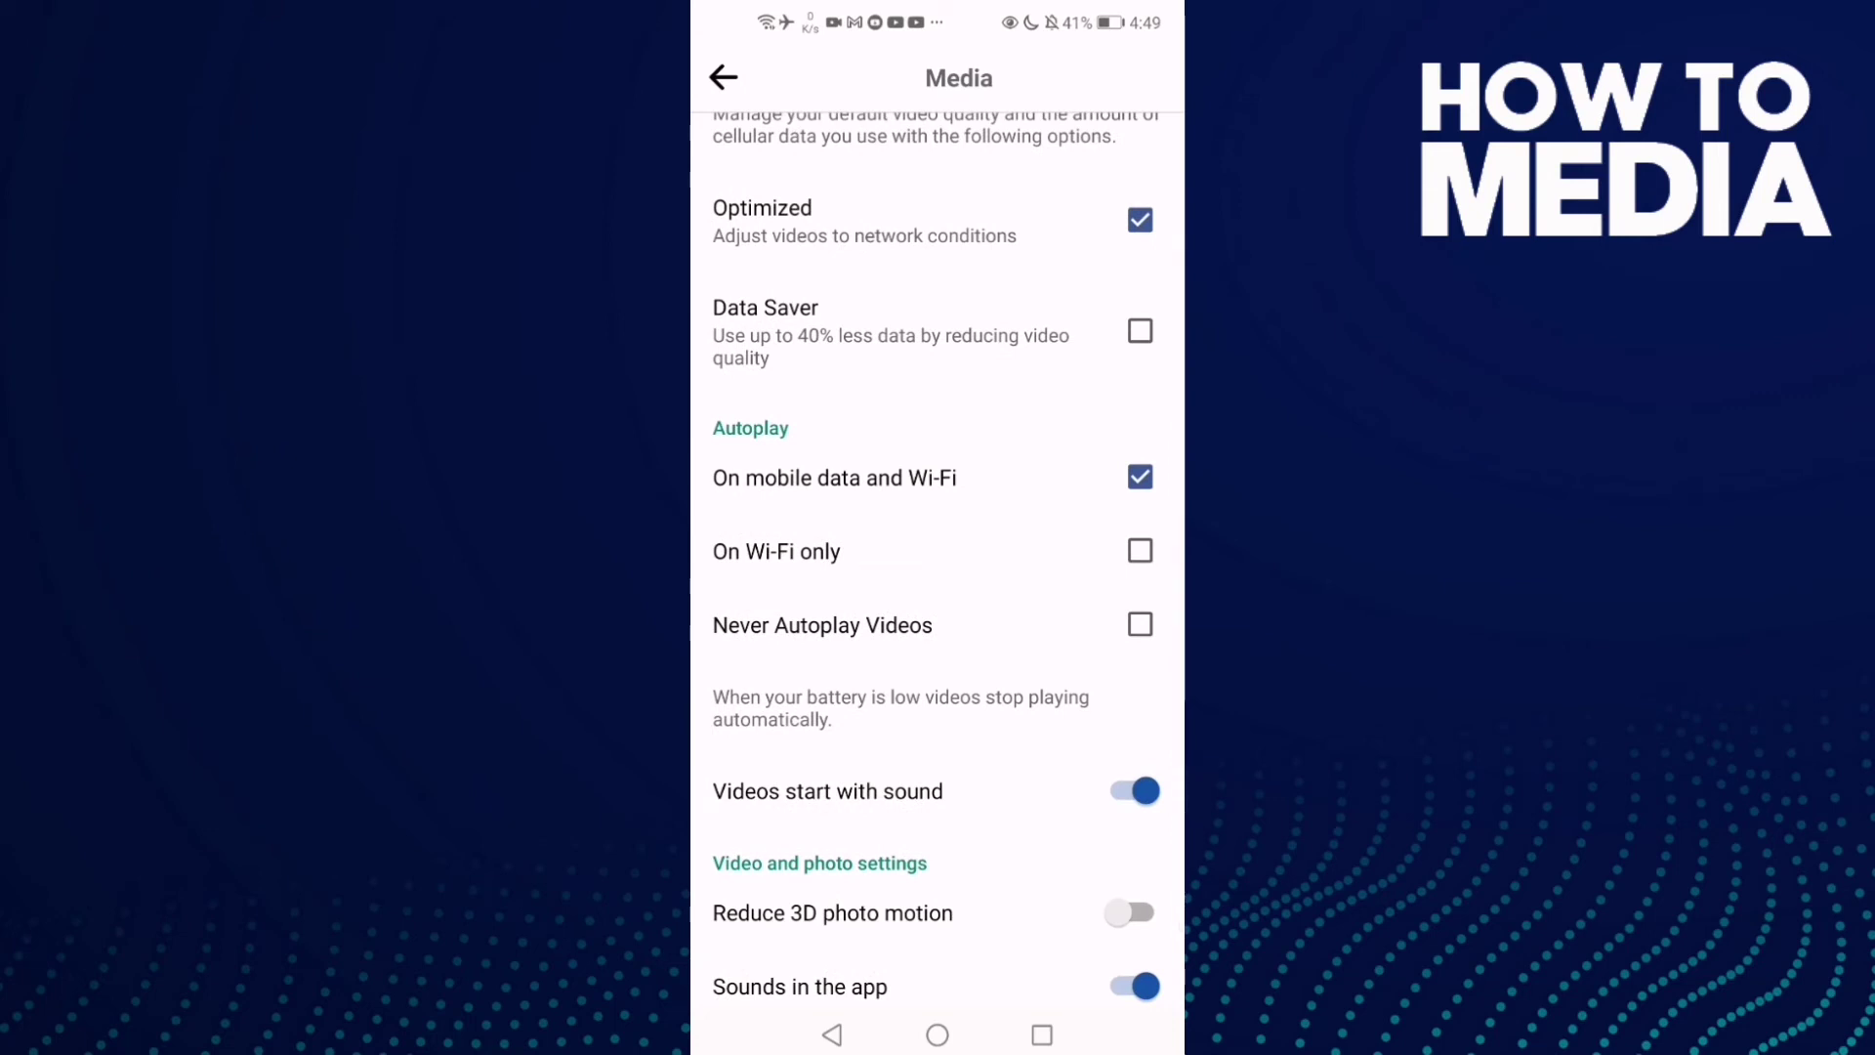
{"action": "left_click", "coordinate": [1140, 552]}
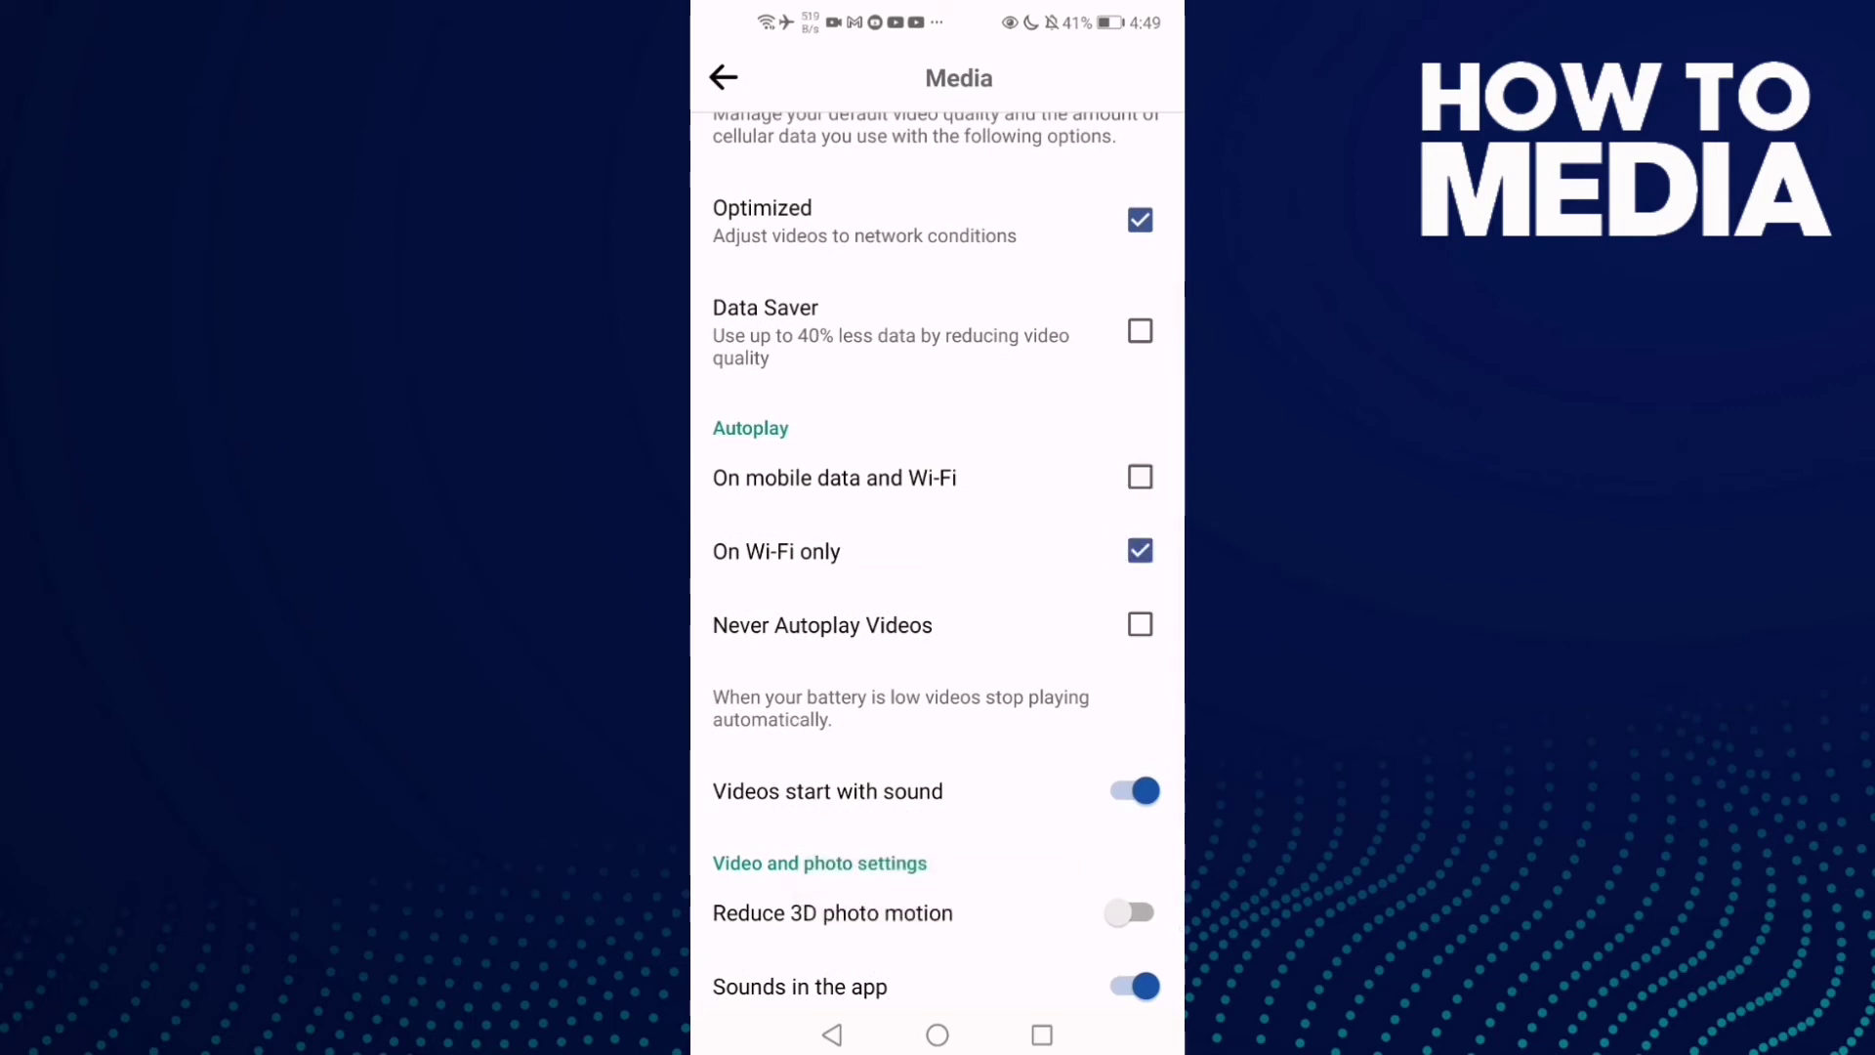
Step: Leave Facebook and swipe back to the main home screen page
{"action": "left_click", "coordinate": [938, 1035]}
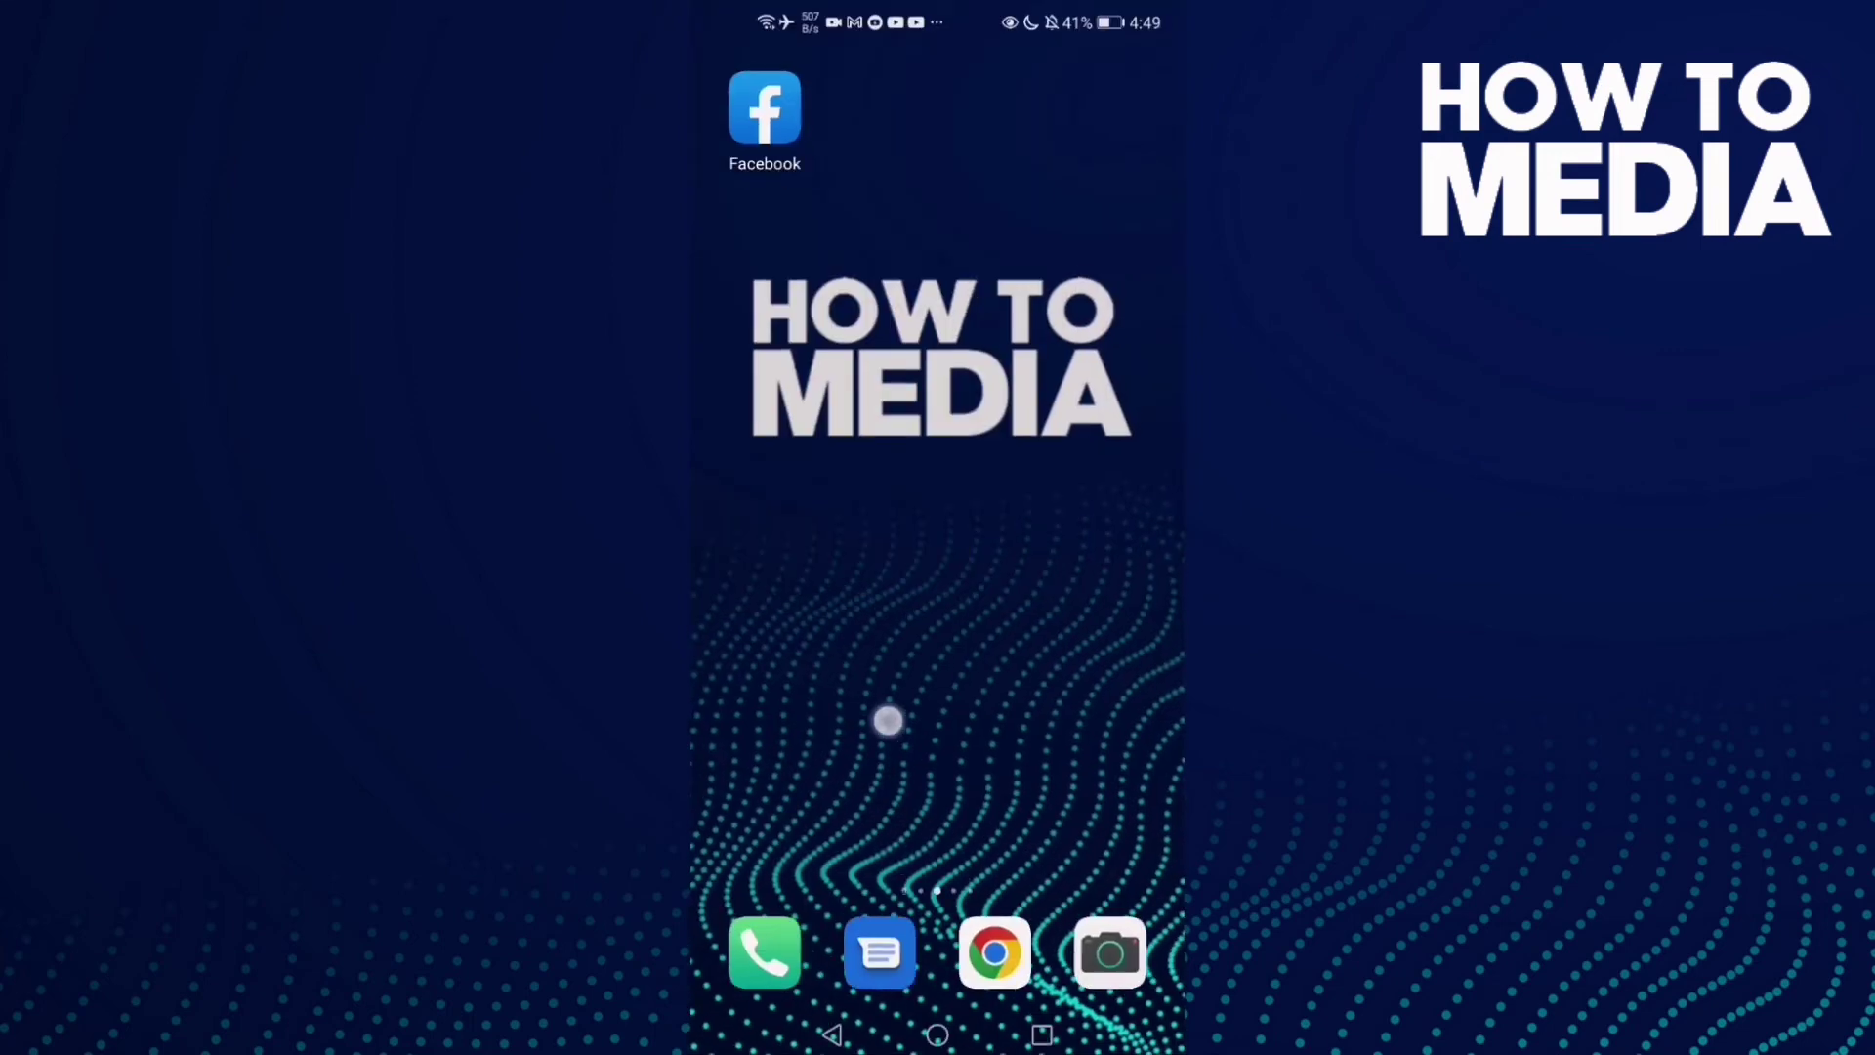
{"action": "left_click_drag", "start_coordinate": [888, 721], "coordinate": [1115, 721]}
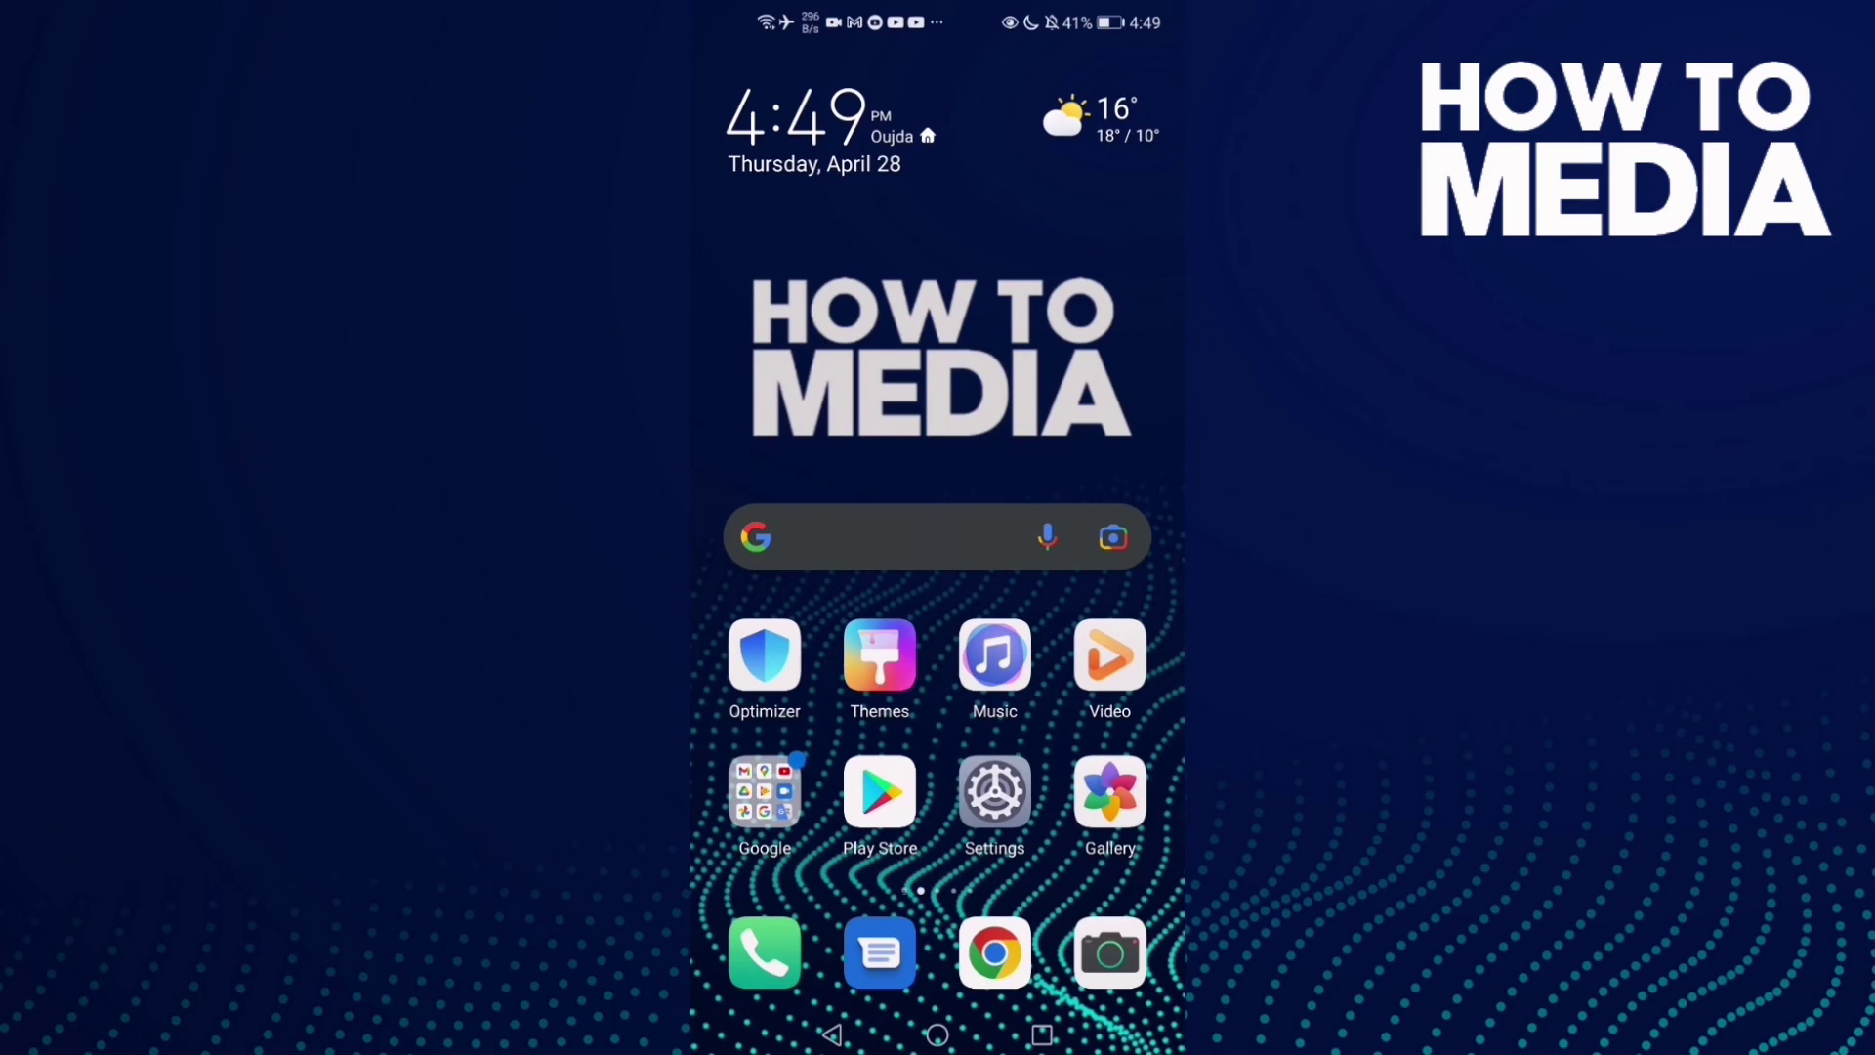